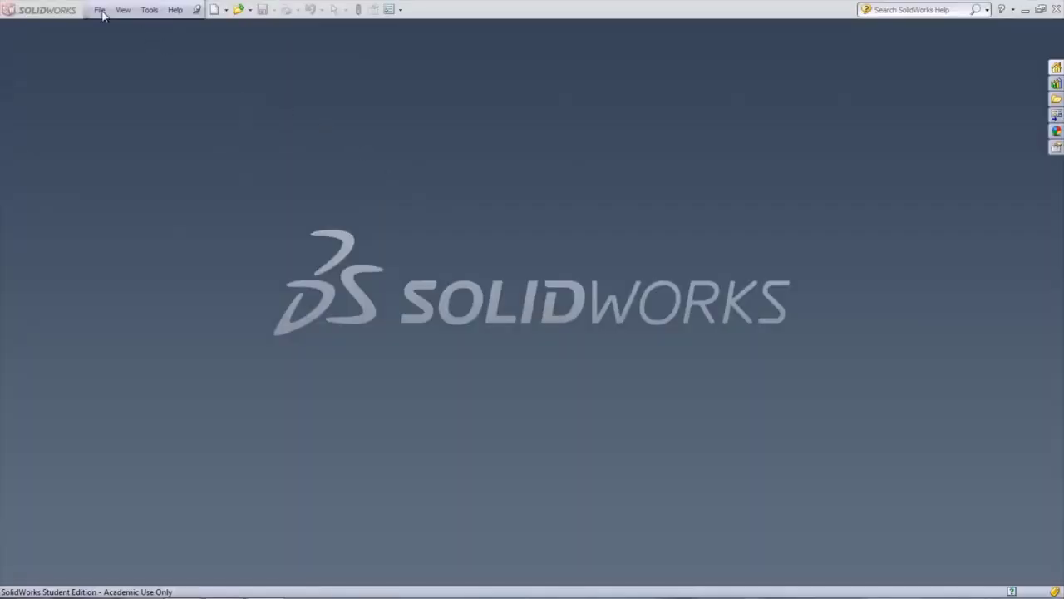
Open the recent Brake Rotor Assembly_1 and enable the SolidWorks Simulation add-in
left_click(100, 10)
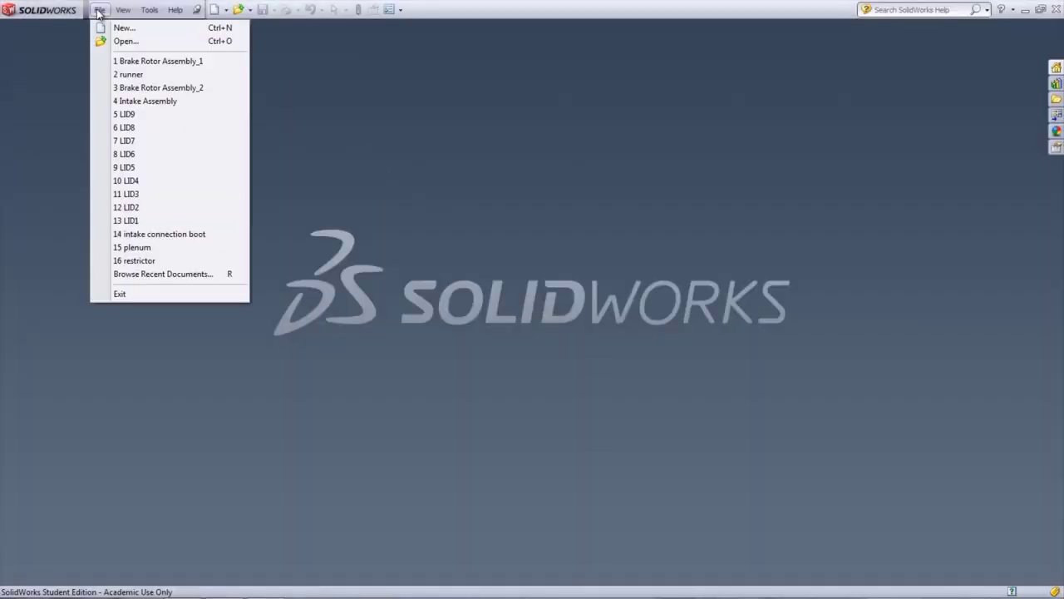
left_click(117, 59)
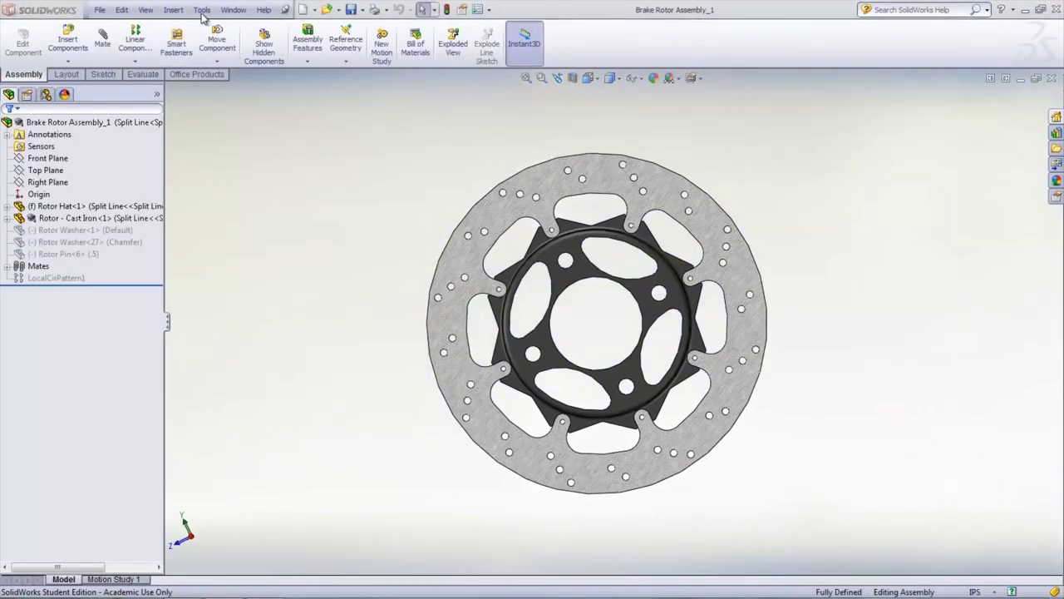
left_click(202, 10)
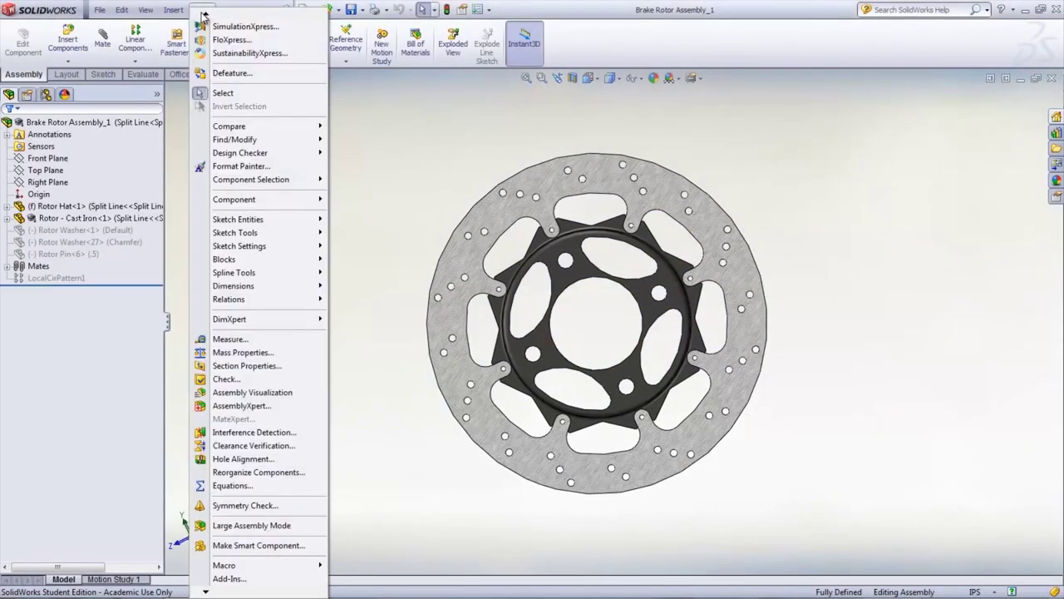
left_click(229, 578)
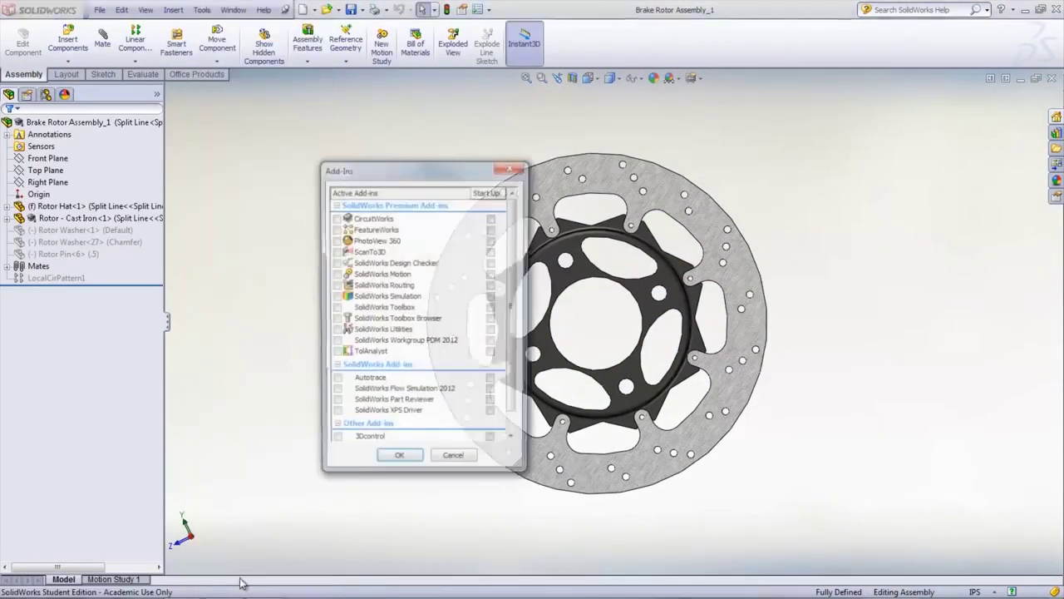
left_click(334, 296)
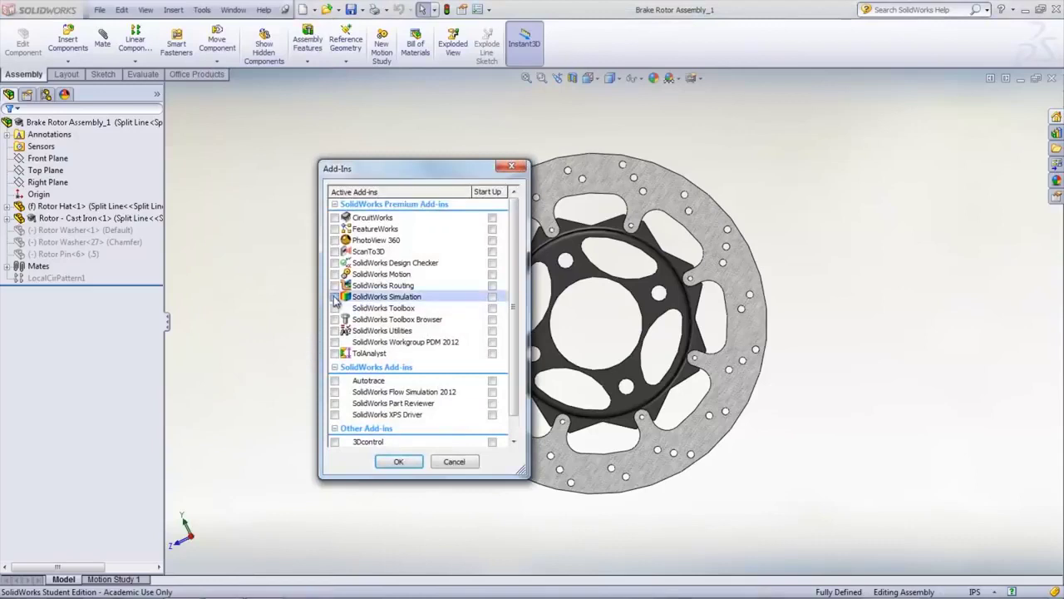
left_click(399, 459)
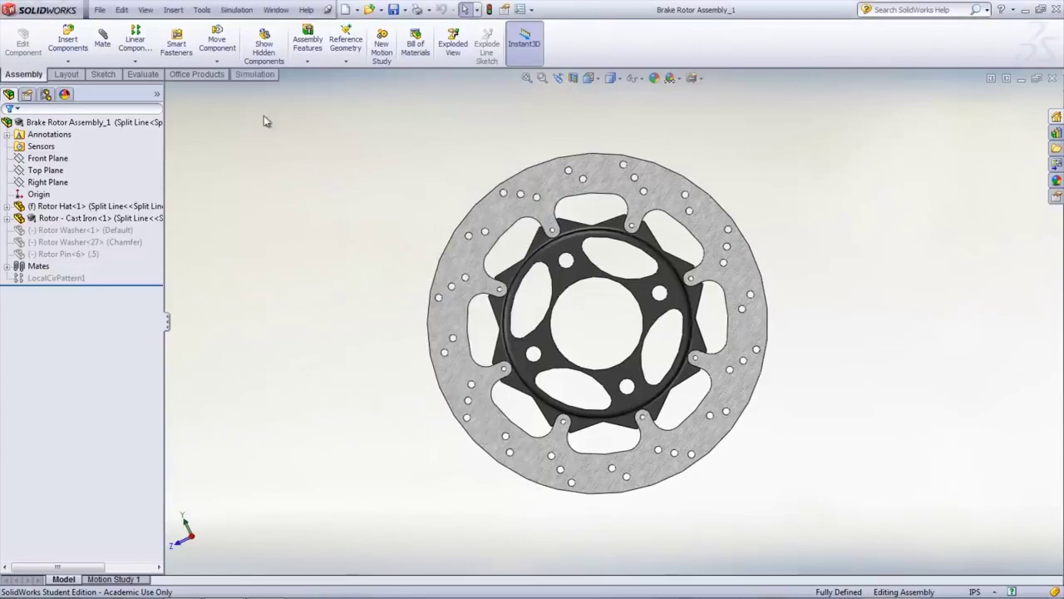
Create a new static study from Study Advisor and name it Thermal Stress
left_click(251, 76)
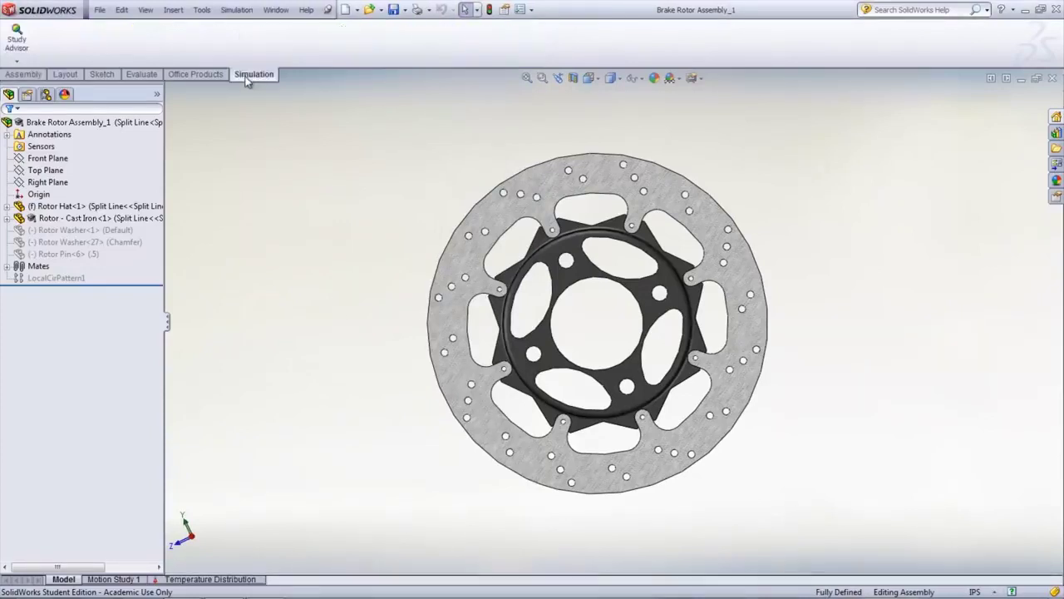
left_click(17, 62)
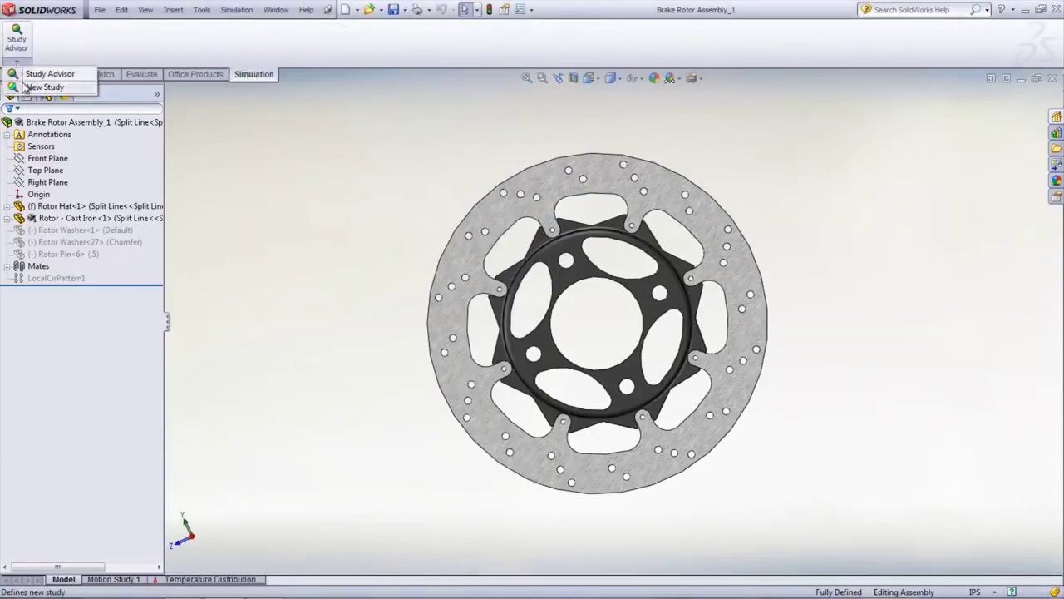
left_click(32, 88)
left_click_drag(79, 217, 5, 219)
type("Thermal Stress")
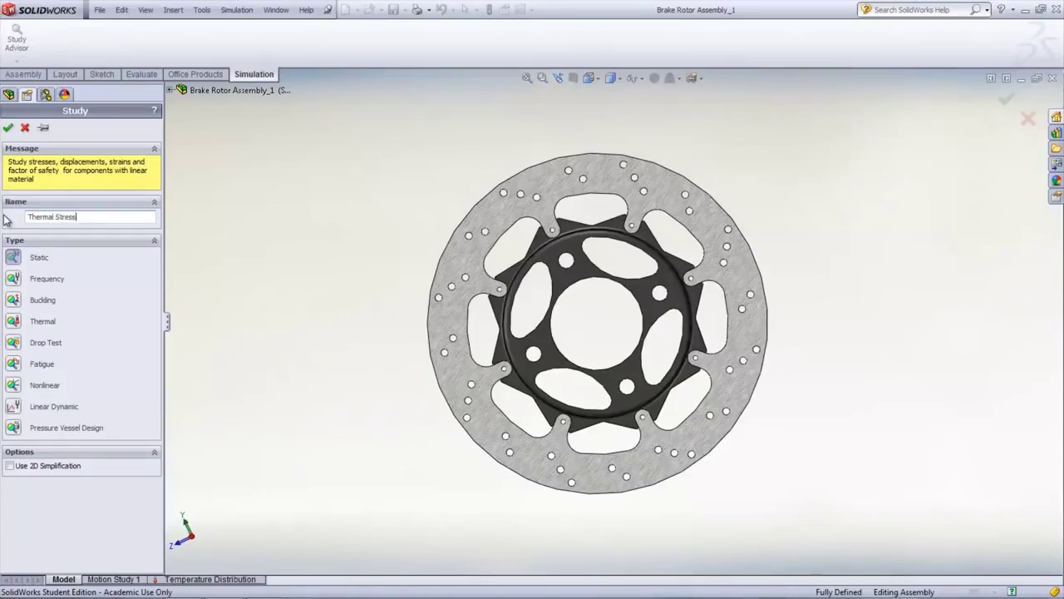
left_click(8, 128)
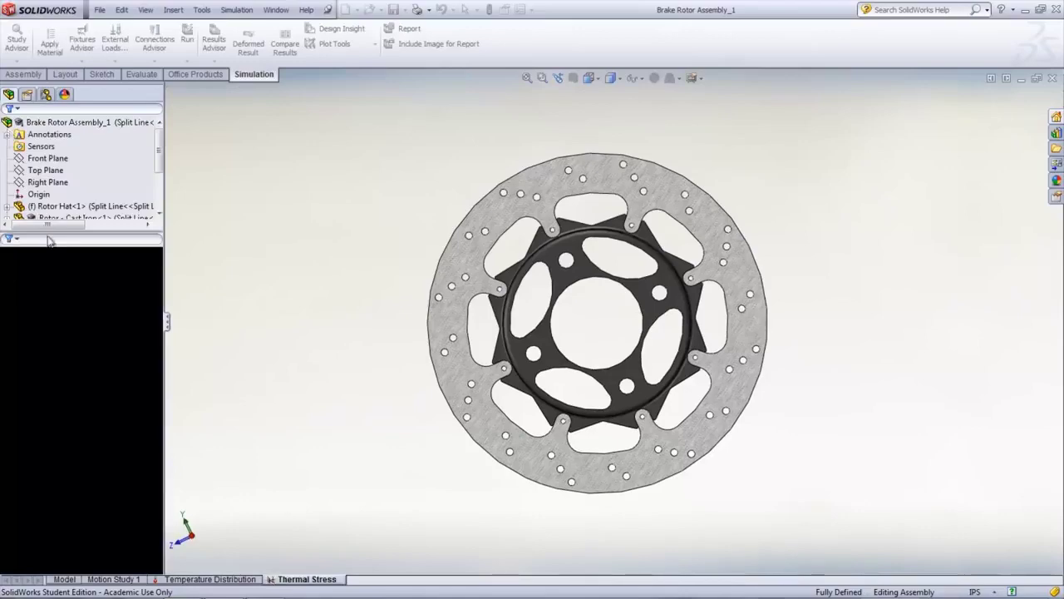
right_click(36, 265)
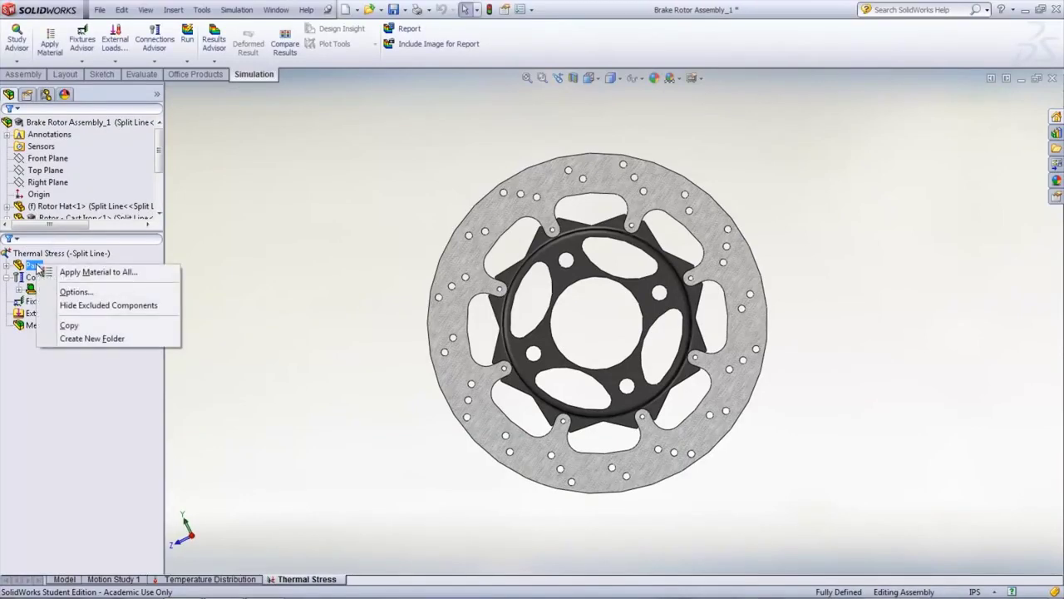
Apply Gray Cast Iron from the Iron library to all parts
left_click(52, 272)
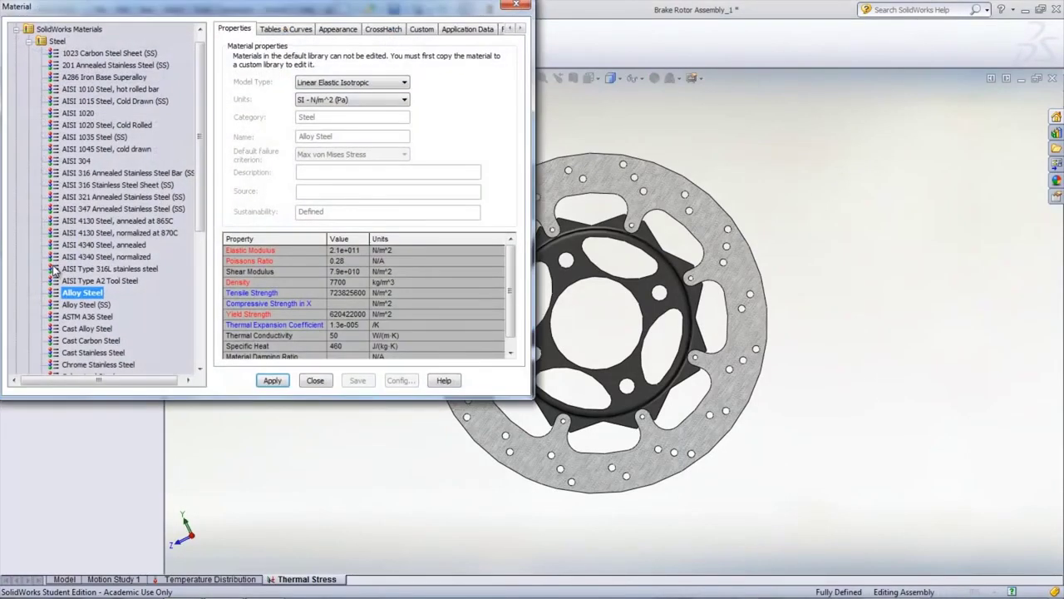
left_click(29, 41)
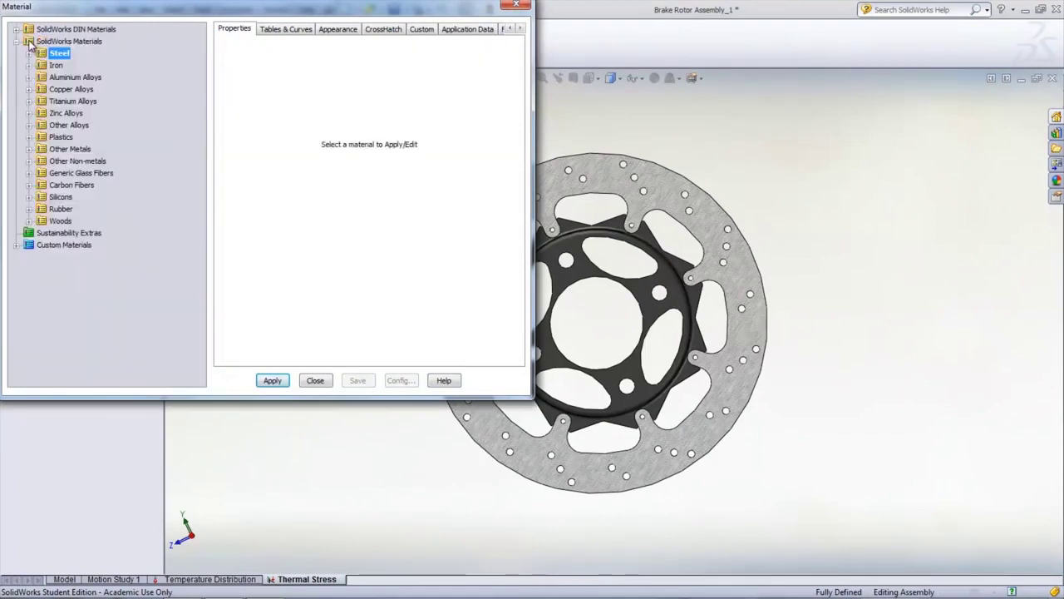
left_click(29, 65)
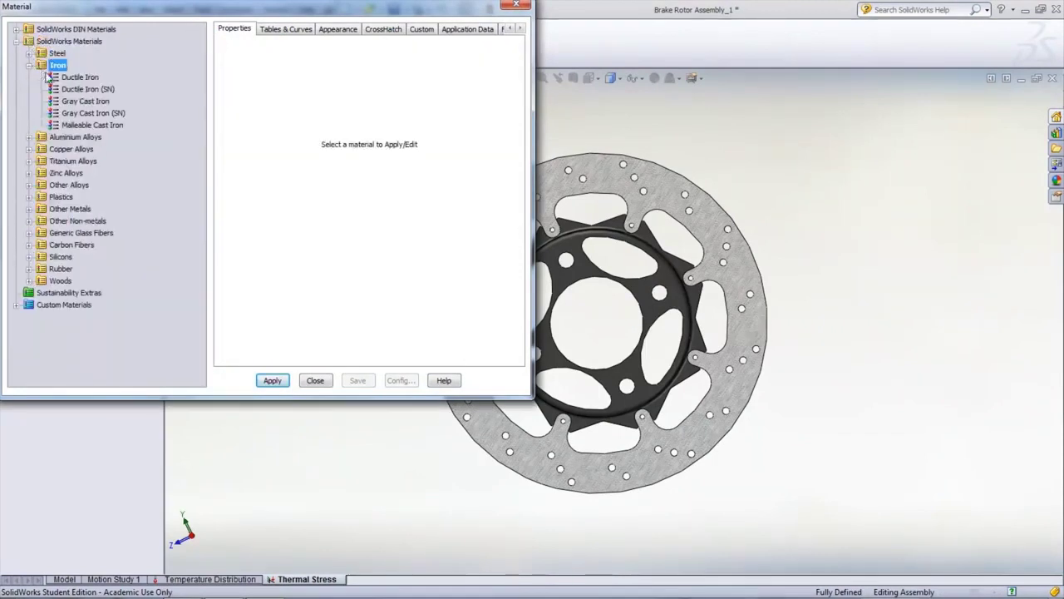
left_click(82, 101)
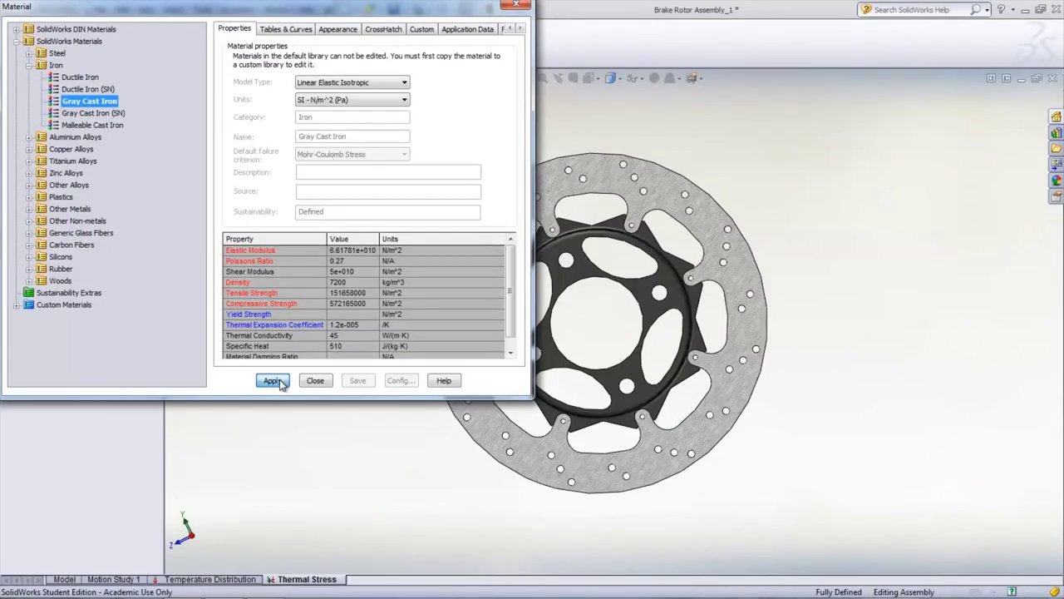
left_click(313, 384)
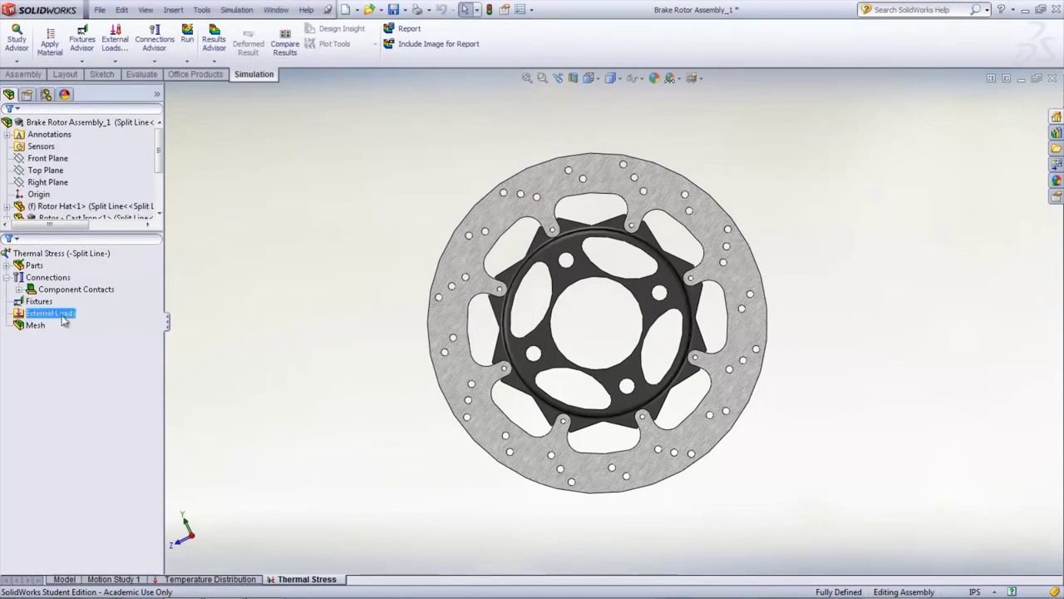
left_click(40, 302)
Fix the Rotor Hat's inner hub face with a Fixed Geometry fixture
right_click(43, 306)
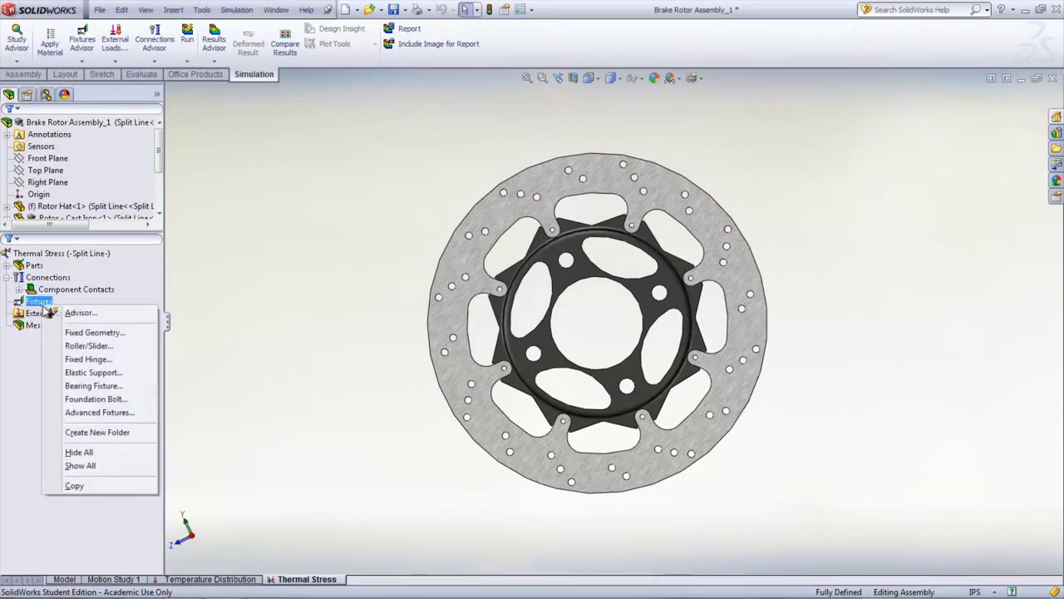
left_click(82, 333)
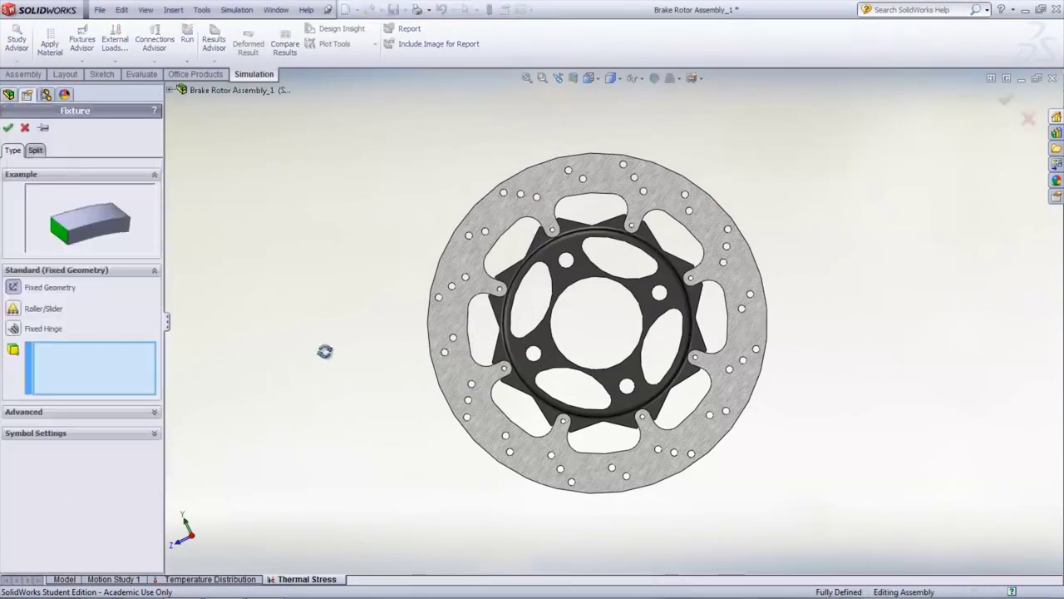
middle_click_drag(323, 352, 208, 353)
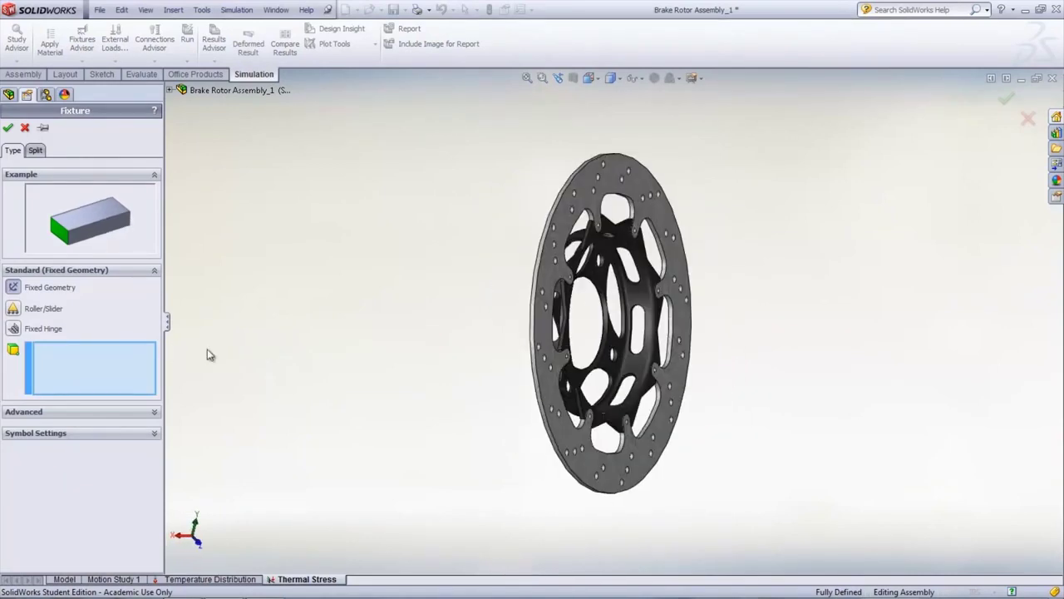
scroll(613, 325, "down", 2)
scroll(610, 312, "down", 3)
left_click(608, 304)
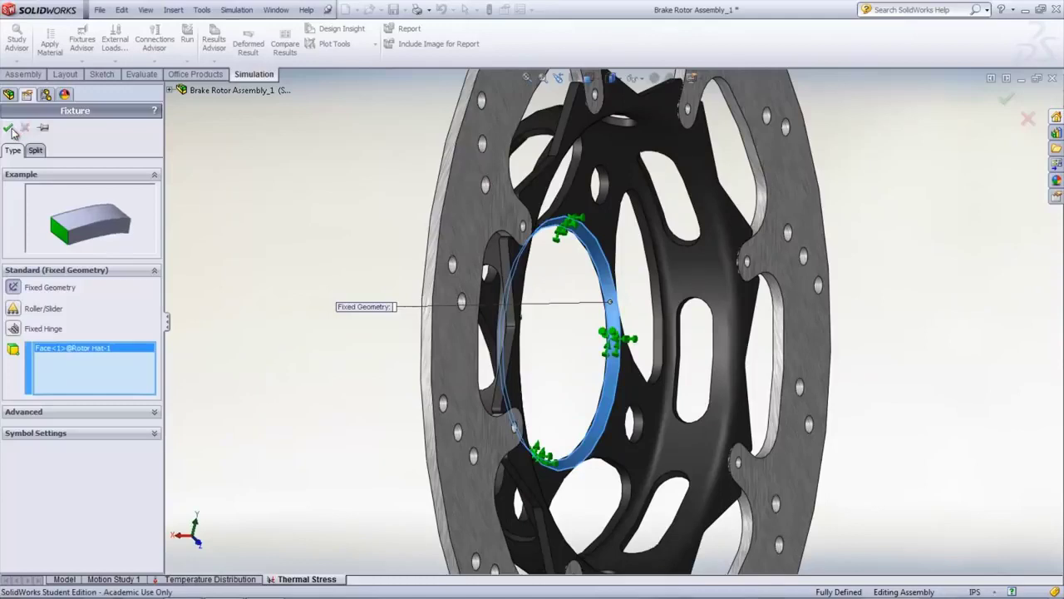
left_click(8, 127)
Add a Roller/Slider fixture on a lower face of the cast-iron rotor
right_click(35, 301)
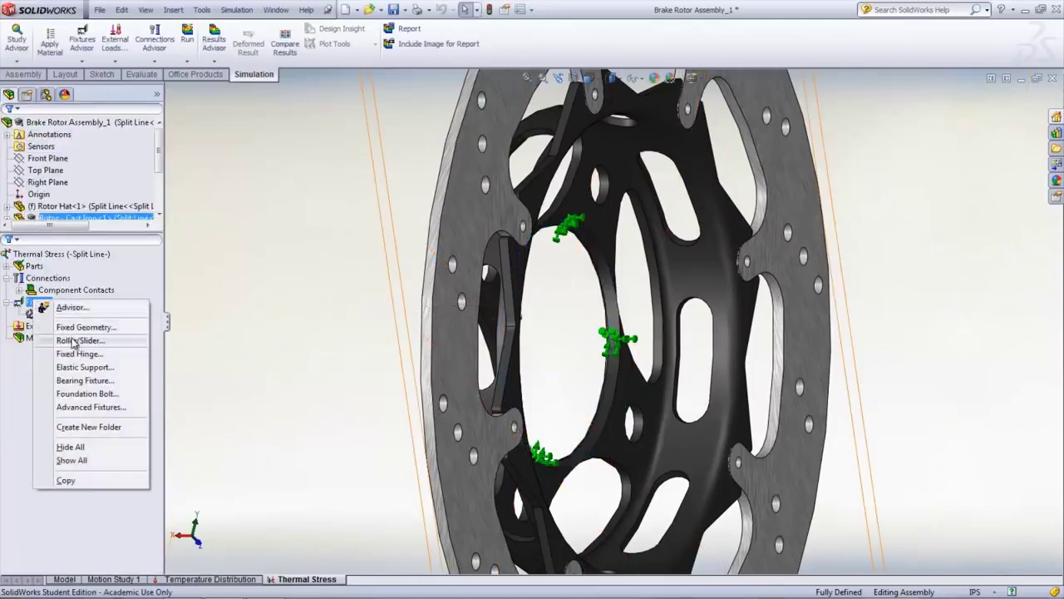
left_click(75, 341)
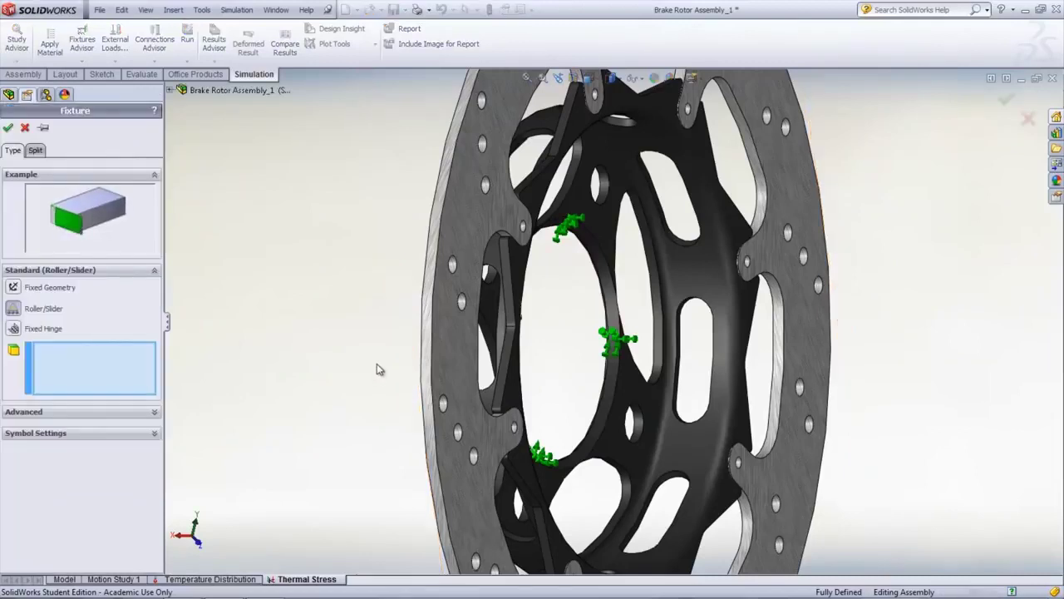
key("f")
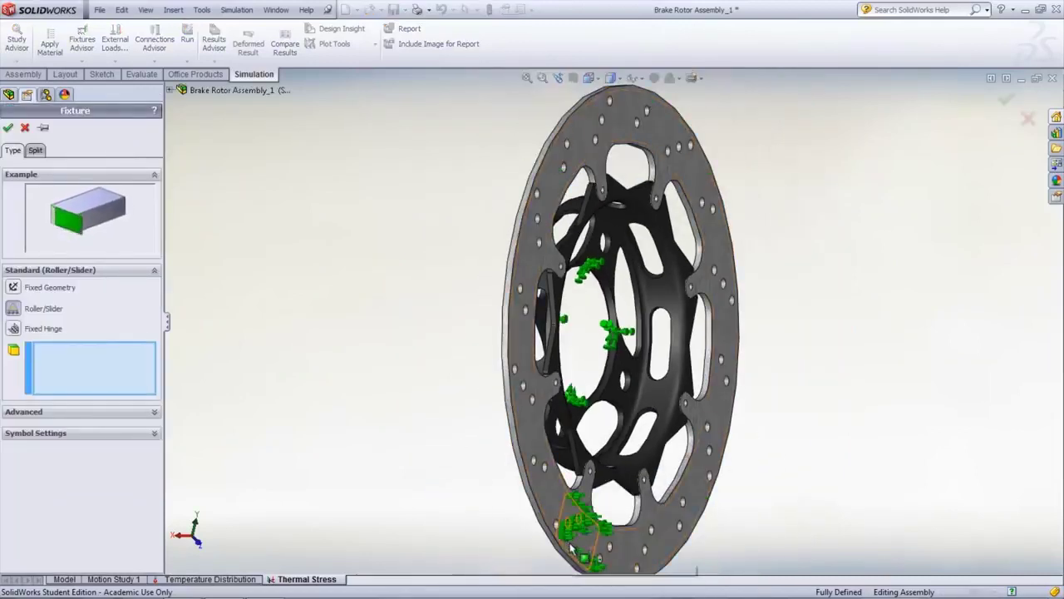
left_click(573, 545)
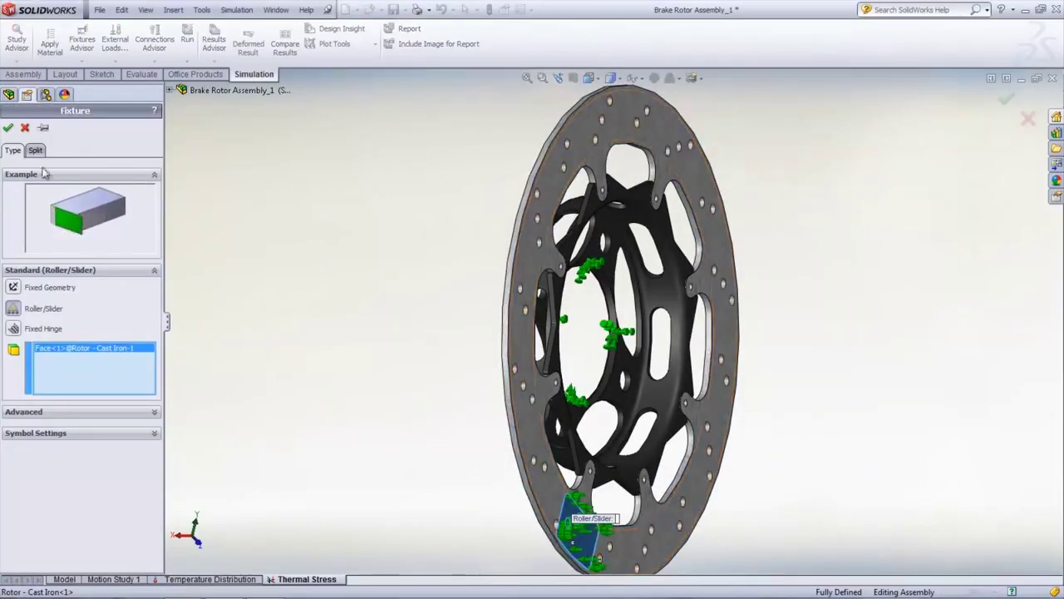
left_click(9, 129)
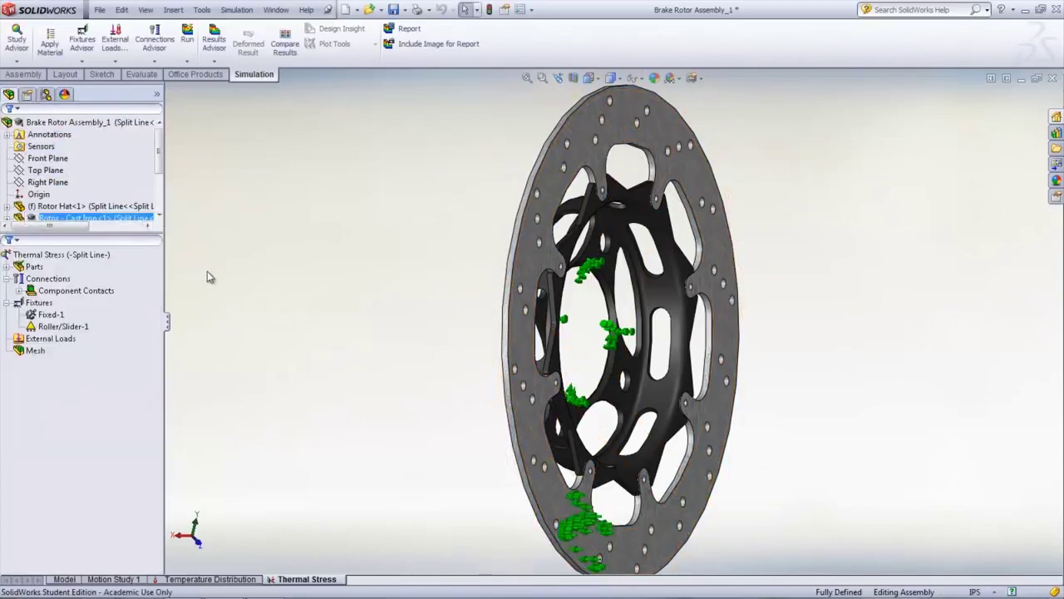
Apply a 1,000,000 N/m^2 pressure load to the rotor's split face
right_click(56, 339)
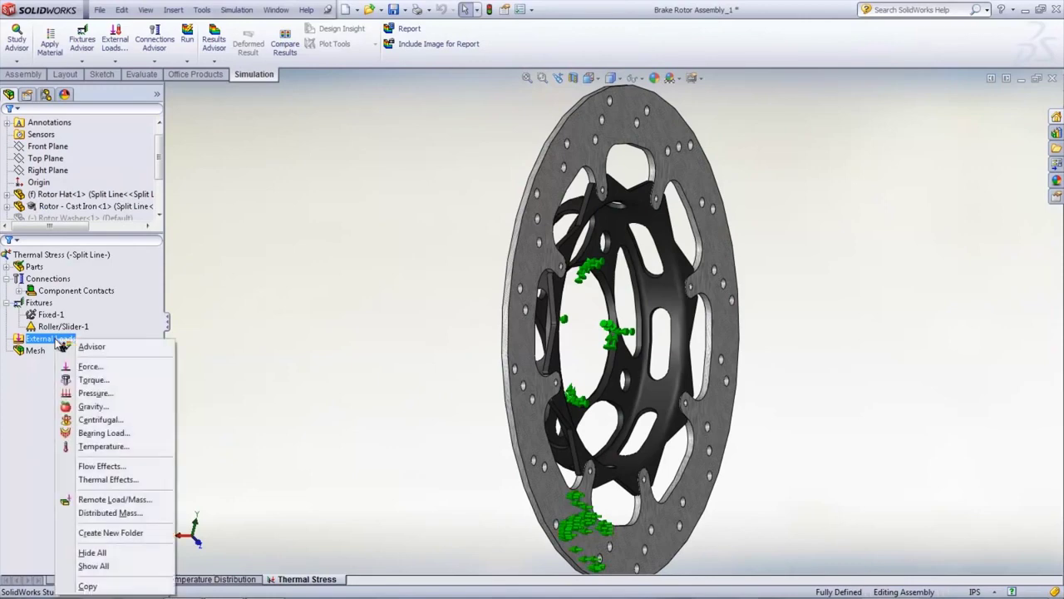
left_click(90, 392)
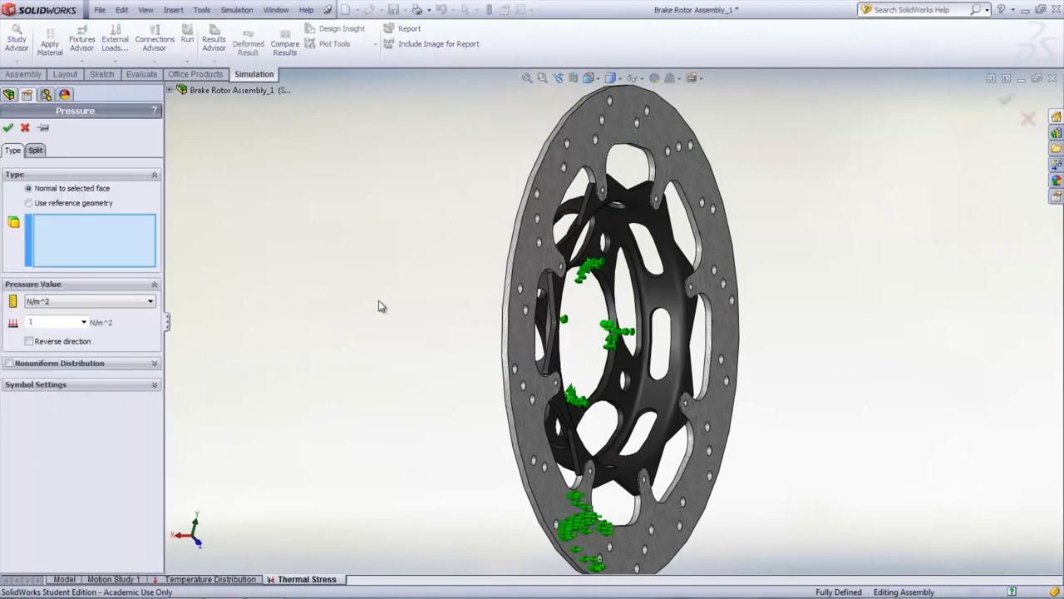
mouse_move(378, 306)
middle_mouse_down()
mouse_move(415, 297)
mouse_move(482, 314)
middle_mouse_up()
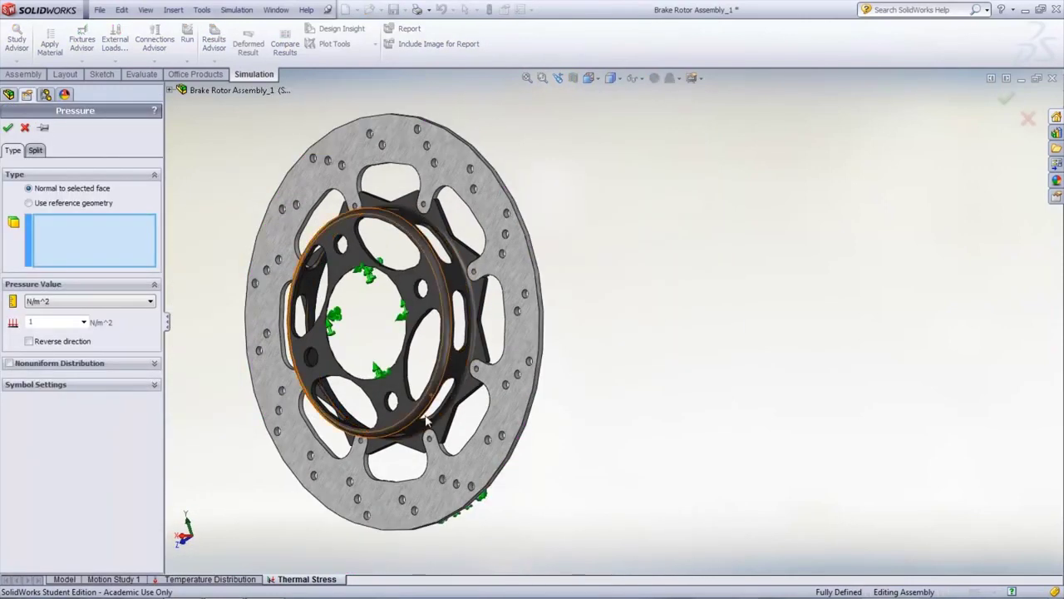
left_click(436, 509)
double_click(32, 322)
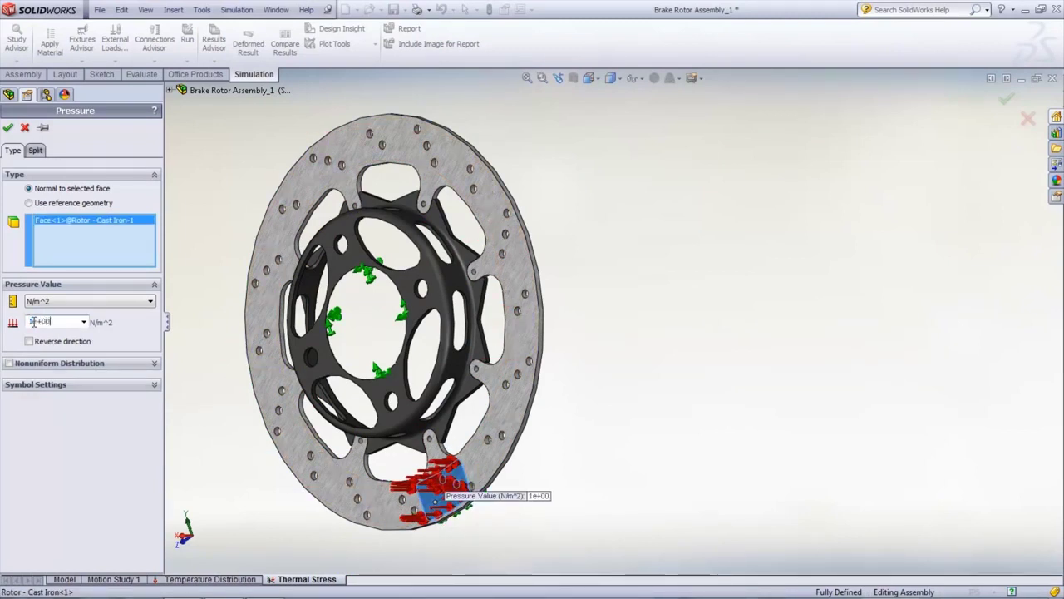
type("6")
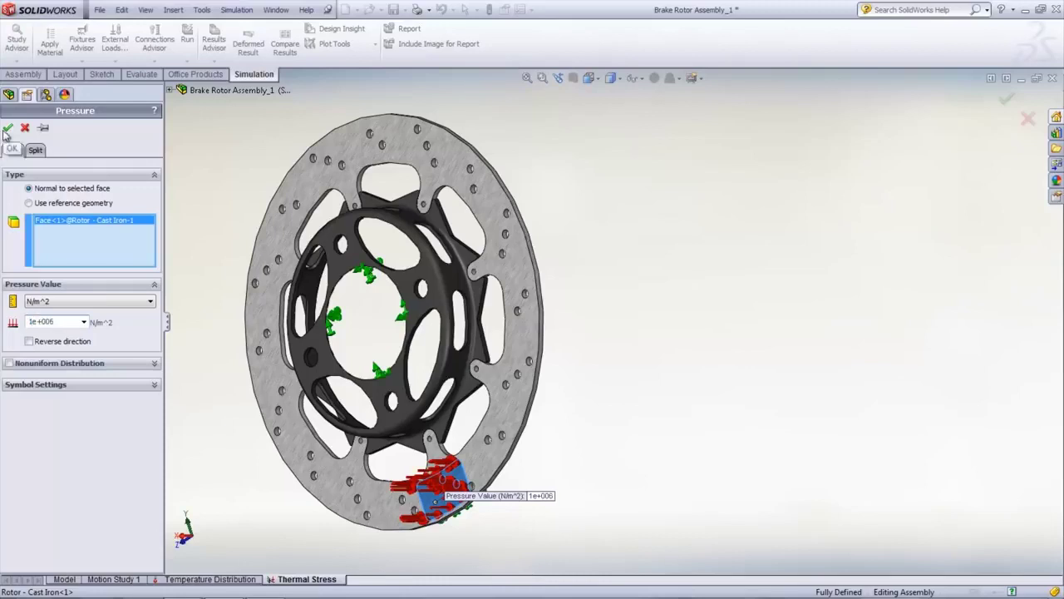
left_click(7, 128)
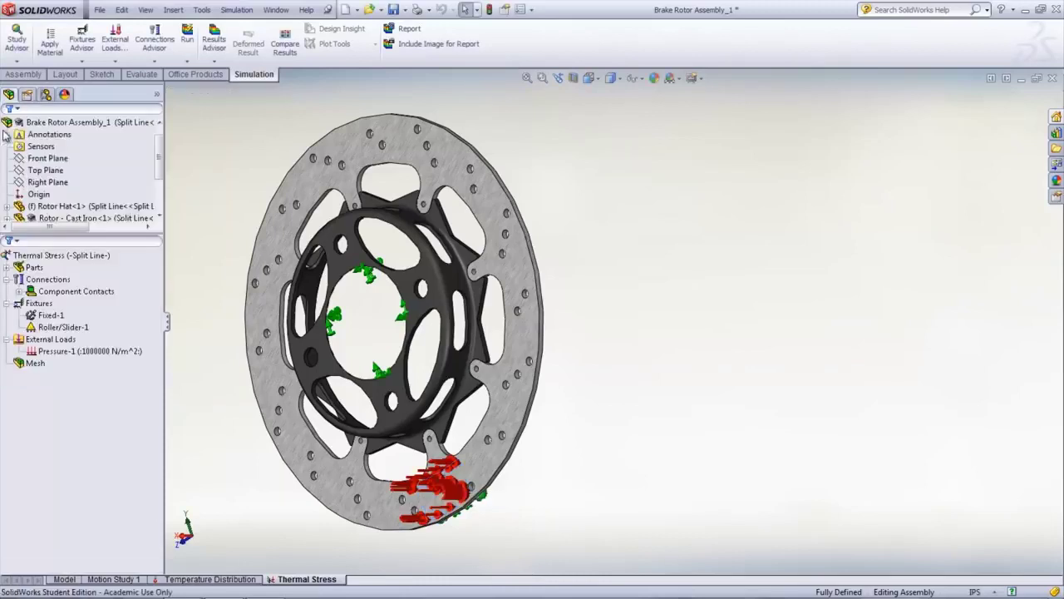
right_click(39, 339)
Apply a 497 N circumferential force on the split face about the Rotor Hat's Axis1
left_click(81, 368)
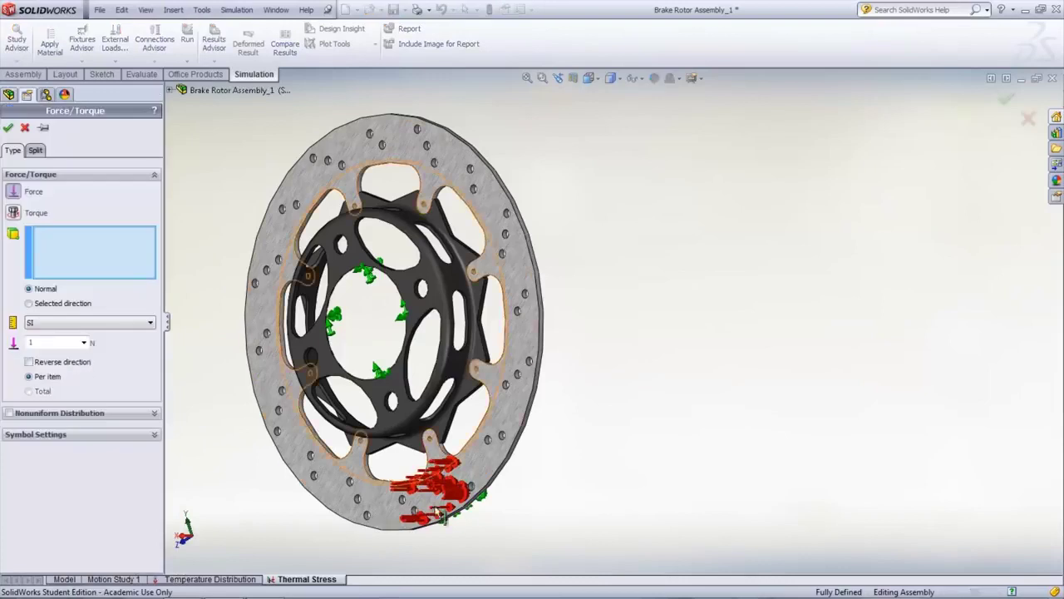
left_click(430, 507)
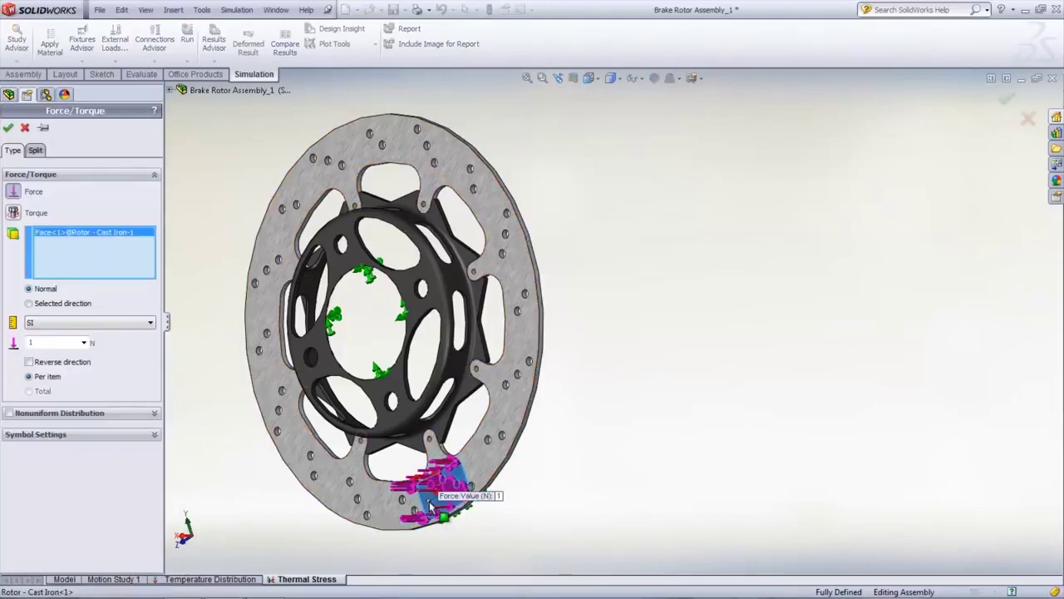
left_click(62, 303)
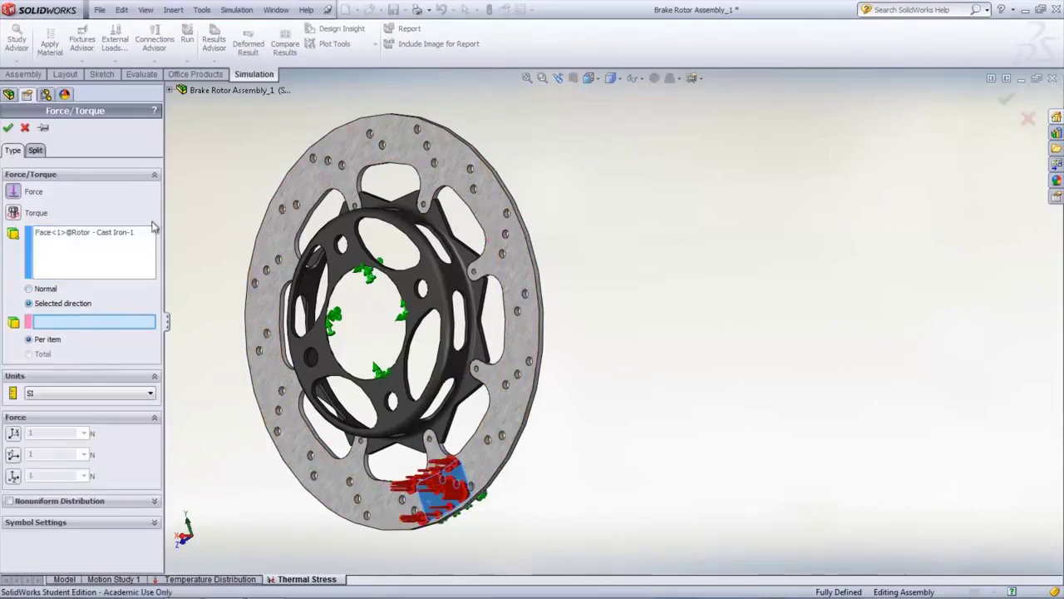
left_click(170, 89)
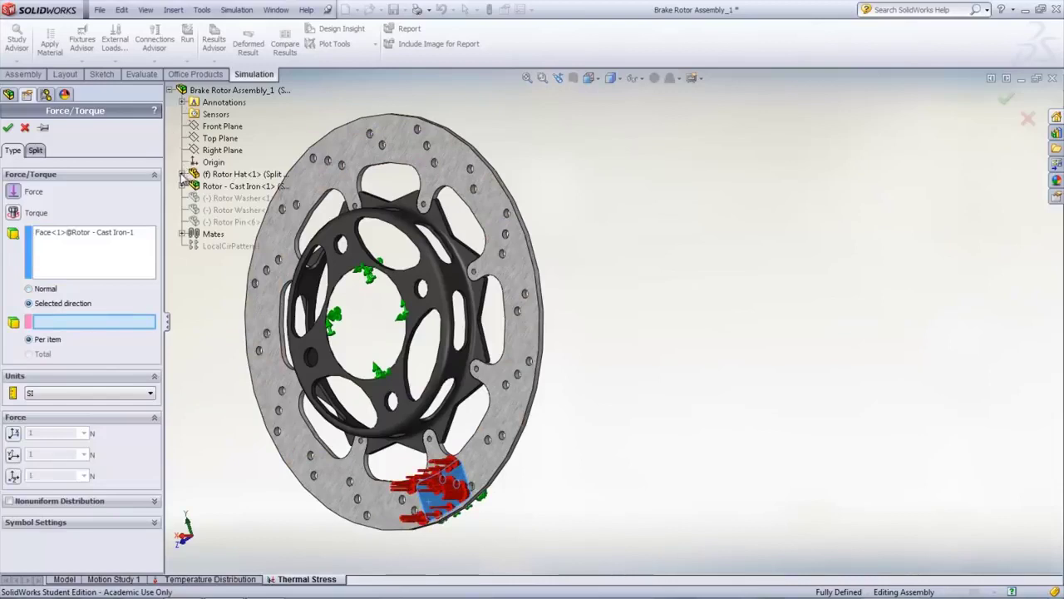
left_click(182, 175)
left_click(224, 282)
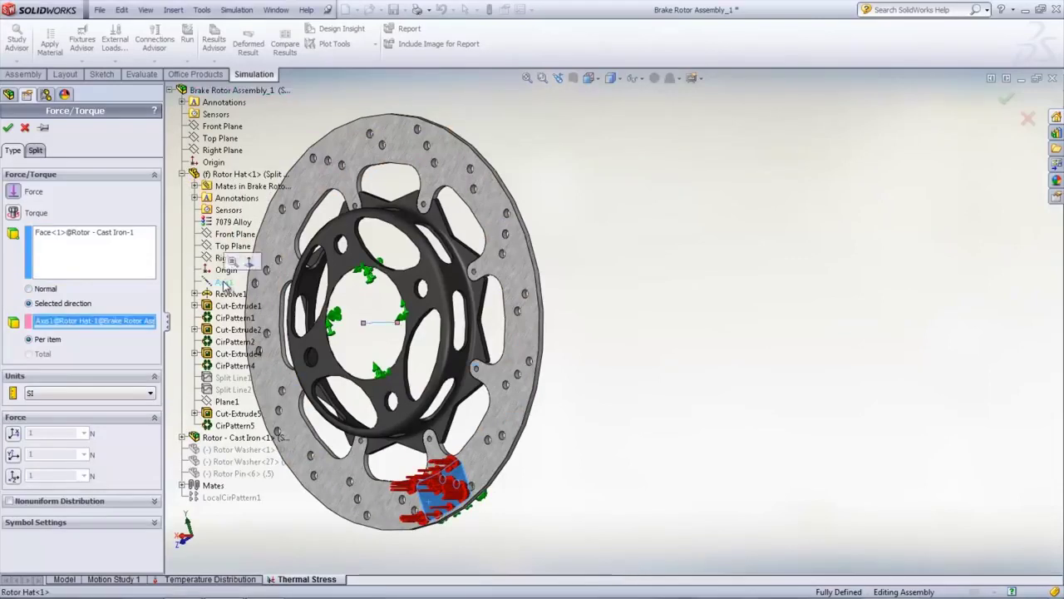
left_click(15, 454)
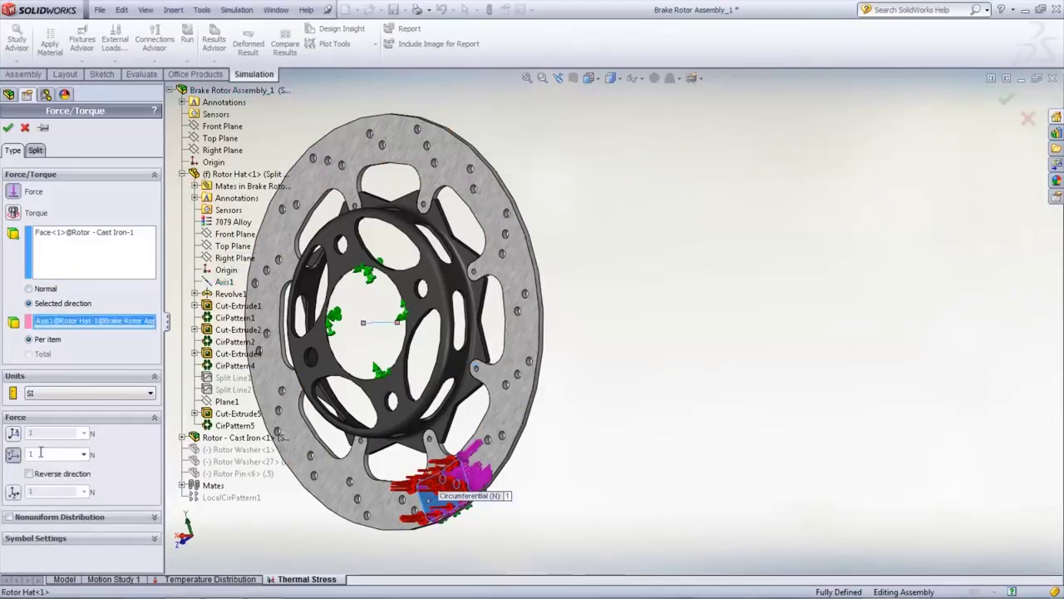
type("497")
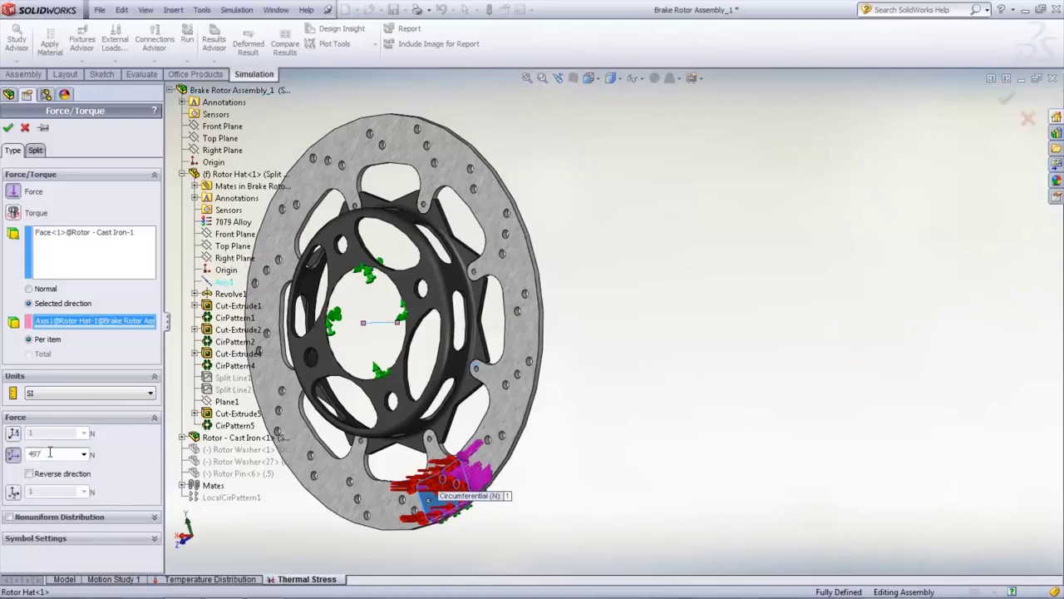
left_click(9, 128)
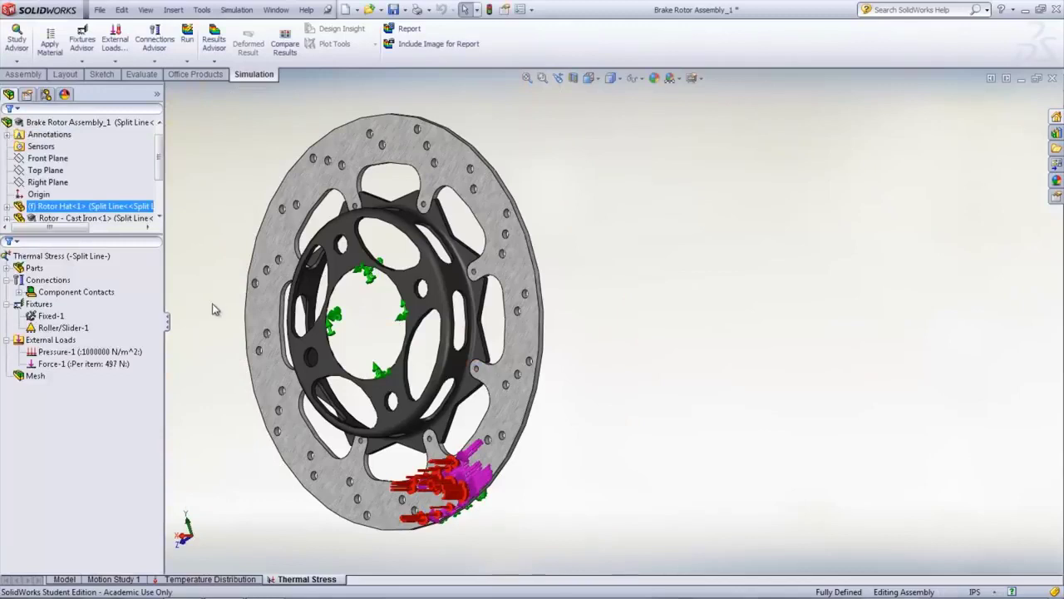
left_click(83, 256)
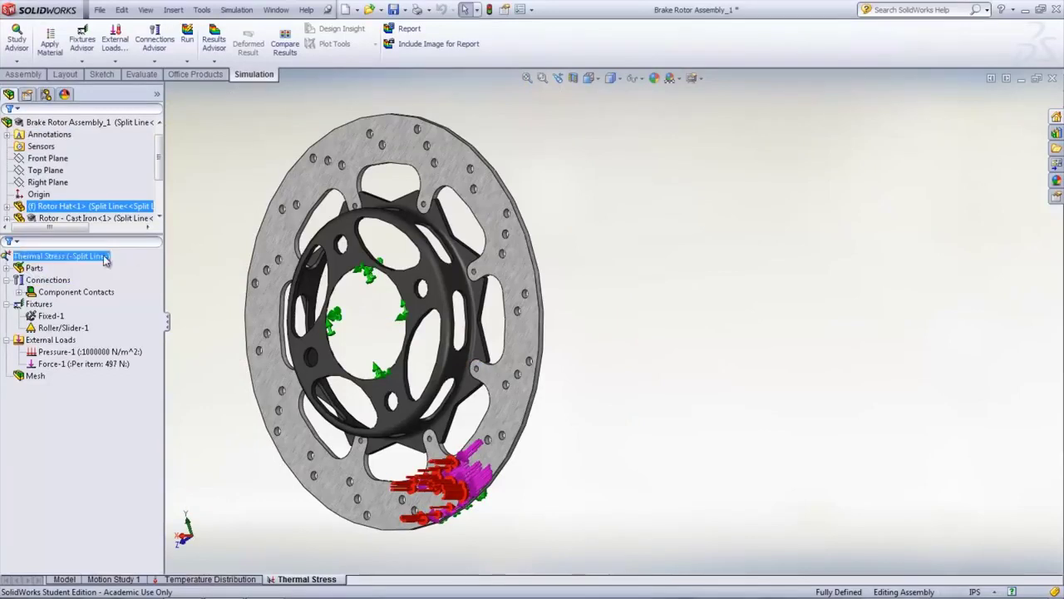
Set the study's thermal load to temperatures from the Temperature study at time step 30
right_click(104, 260)
left_click(154, 363)
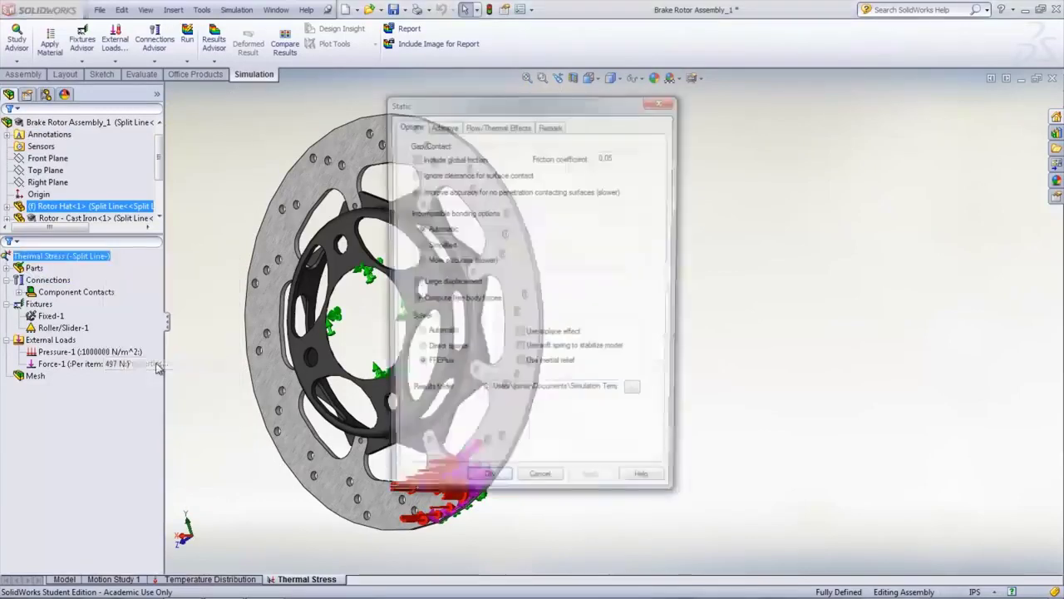
left_click(483, 130)
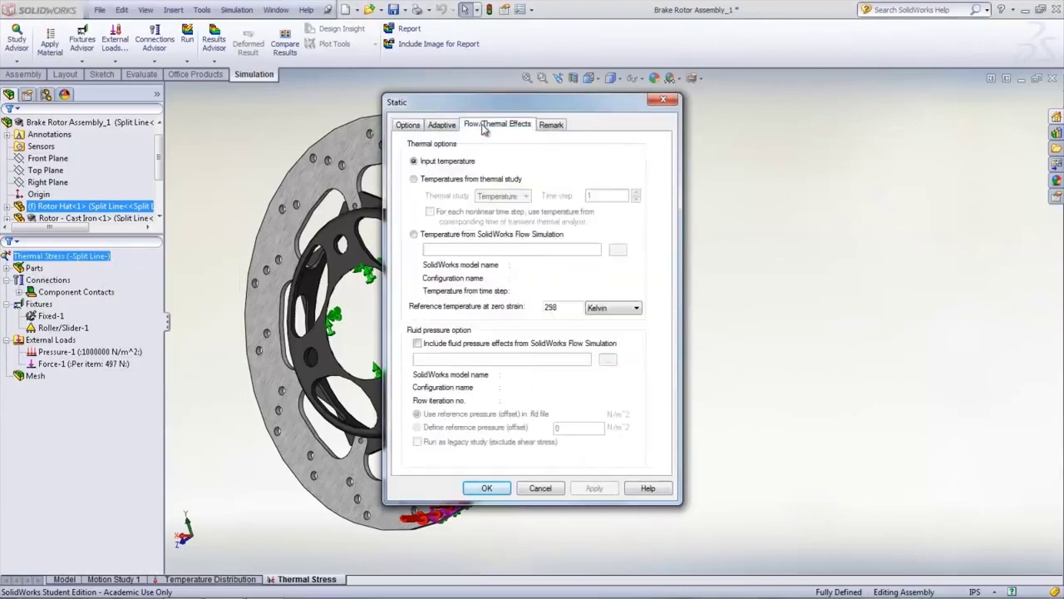
left_click(414, 179)
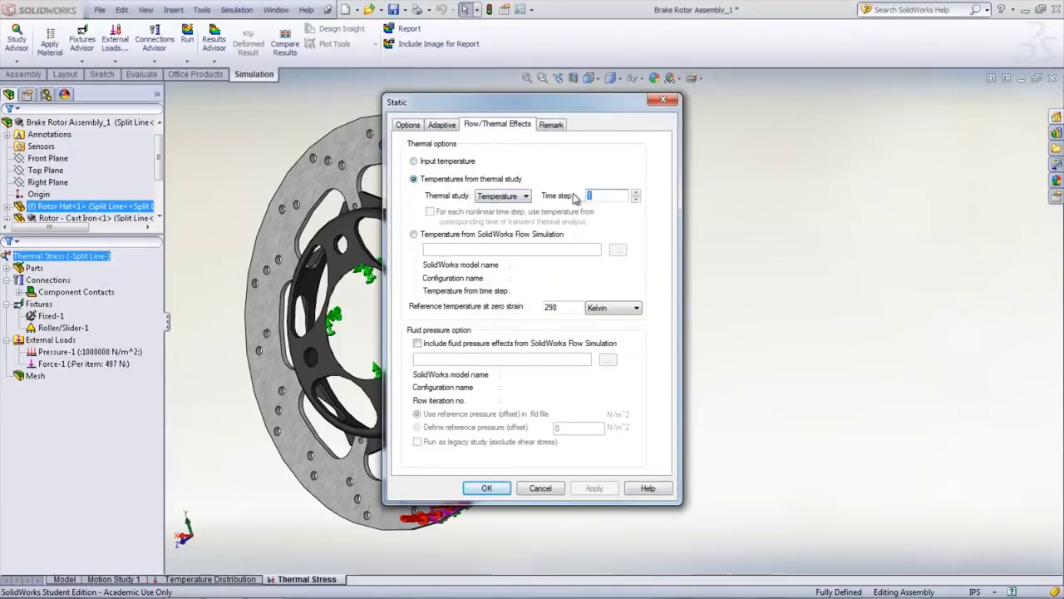
left_click(607, 195)
type("30")
left_click(487, 488)
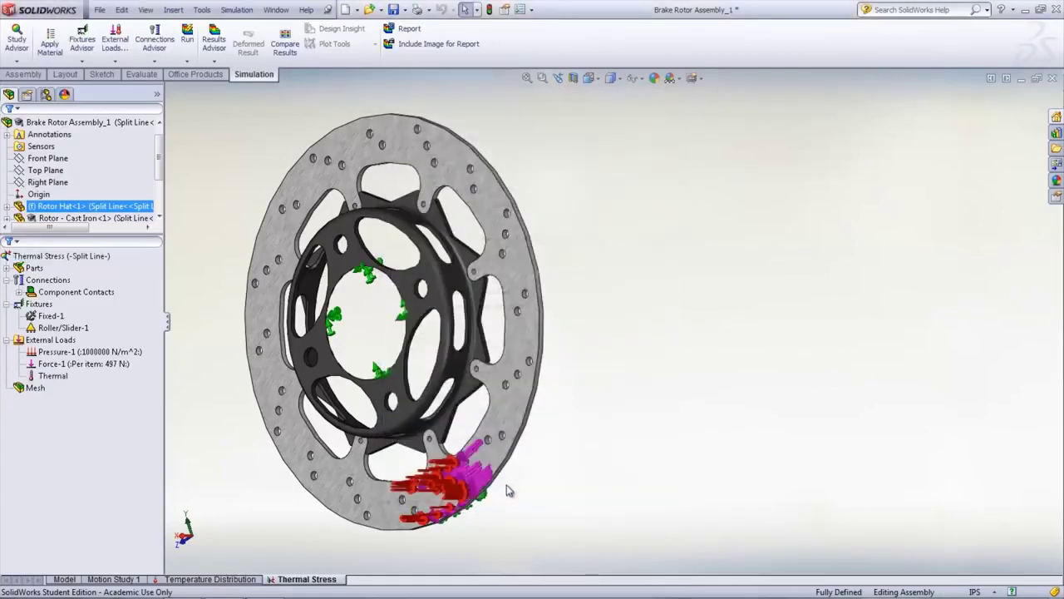
right_click(34, 388)
Generate a curvature-based mesh and run the Thermal Stress analysis
left_click(103, 206)
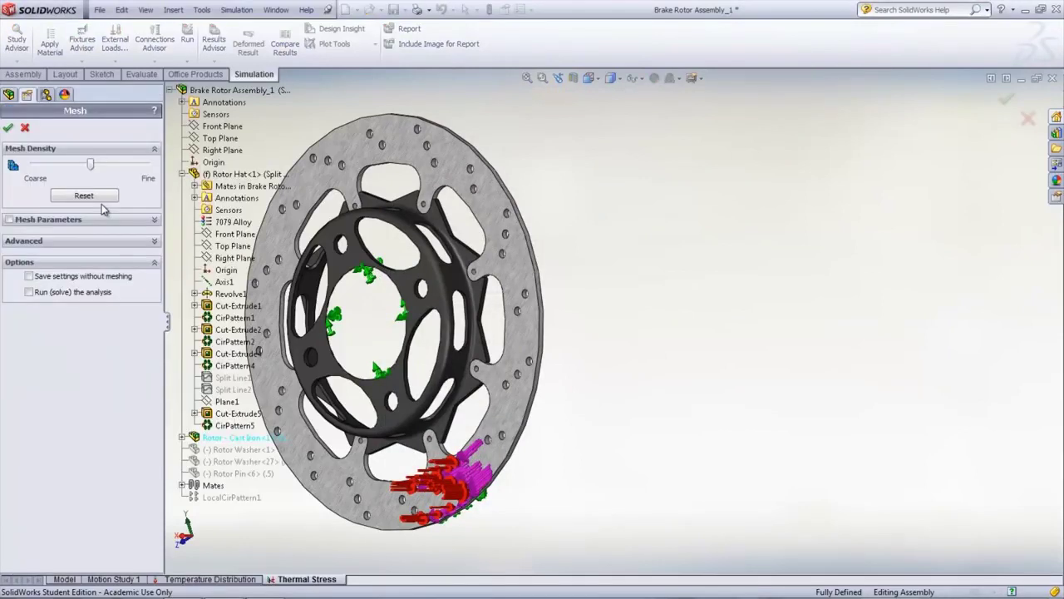
left_click(10, 221)
left_click(28, 249)
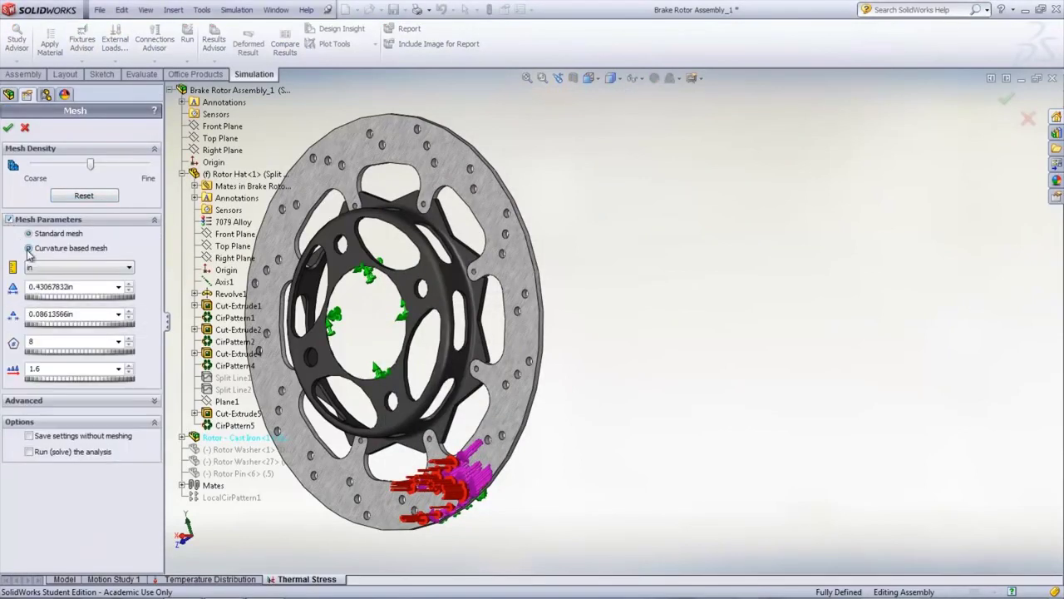
left_click(7, 127)
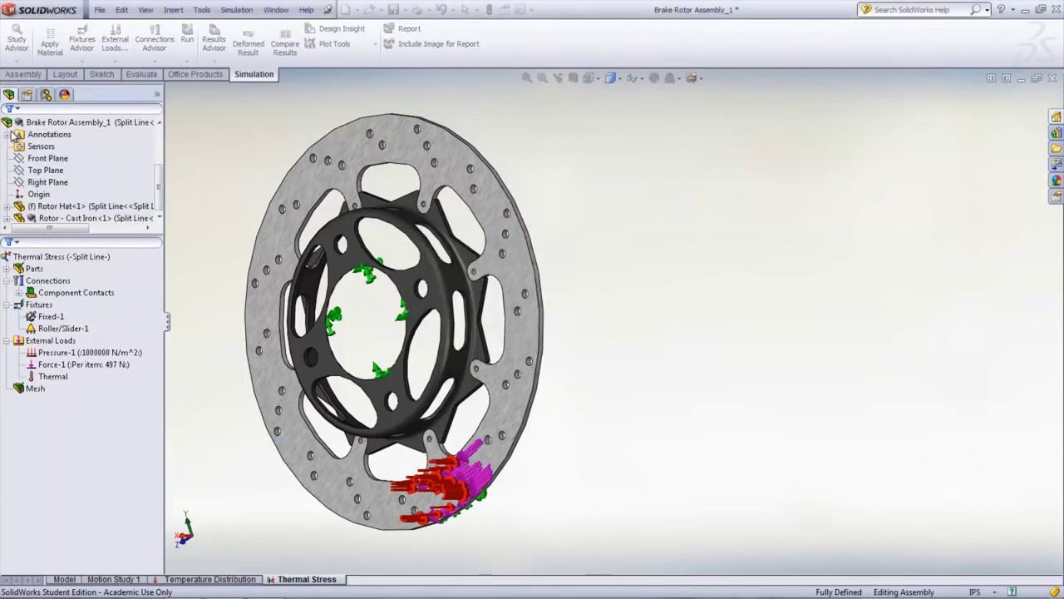
left_click(187, 61)
left_click(200, 74)
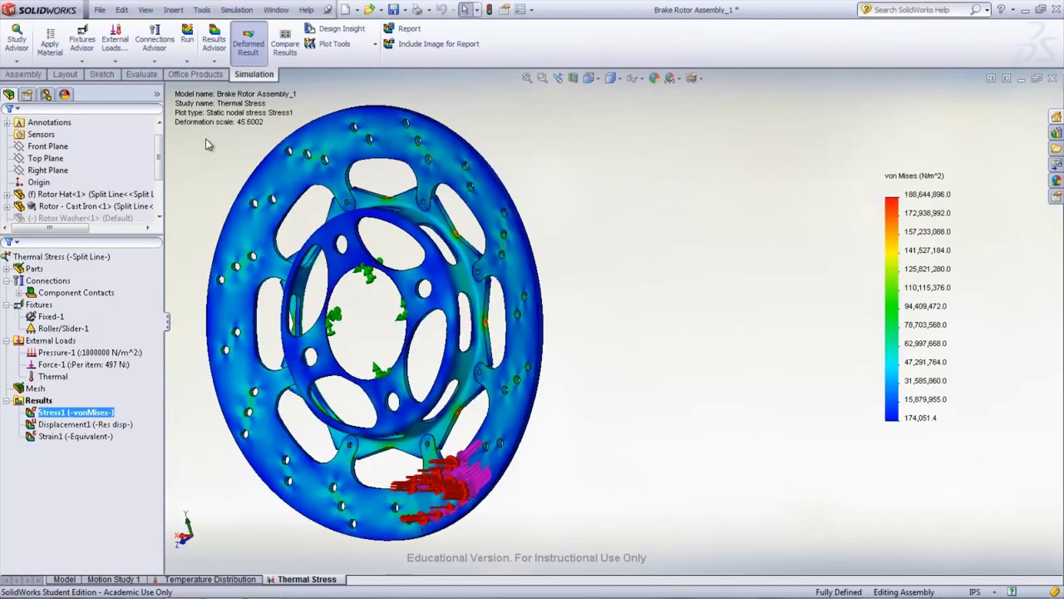
Fit the von Mises plot to a front view to inspect the ~188.6 MPa peak
key("f")
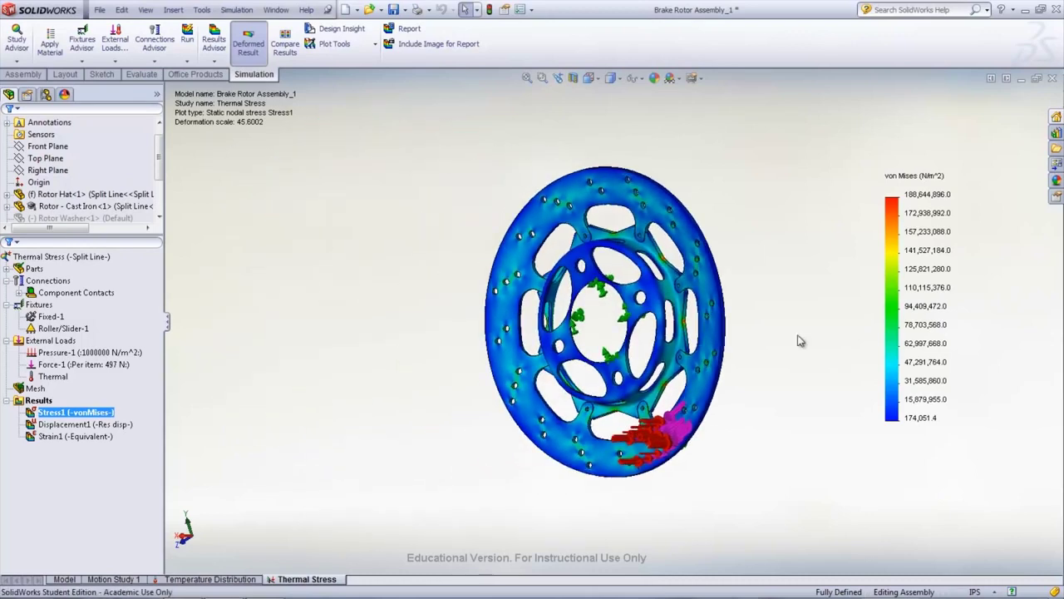
scroll(796, 346, "down", 2)
key("ctrl+1")
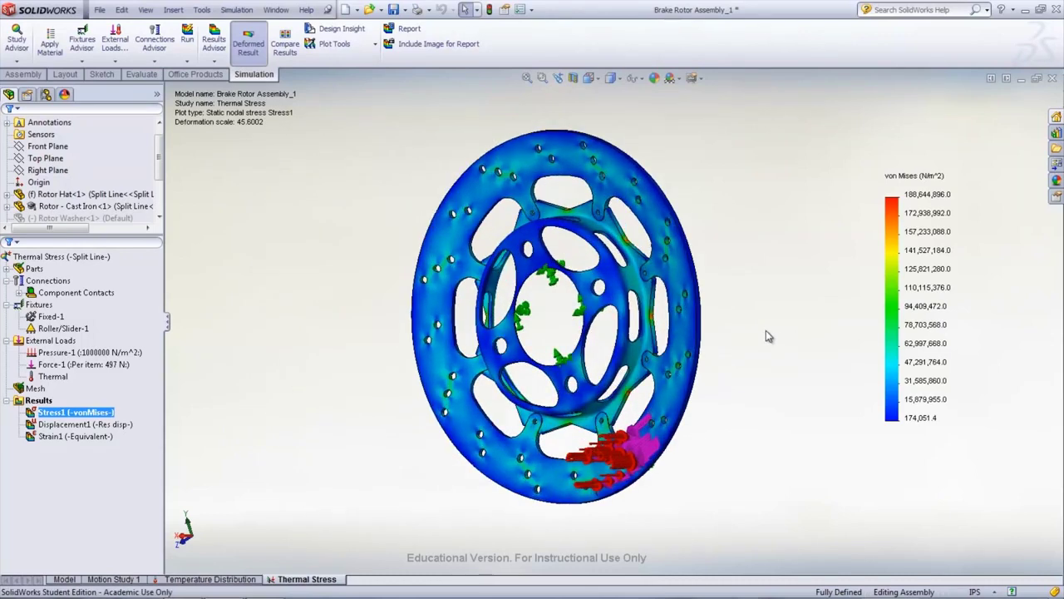
left_click(87, 425)
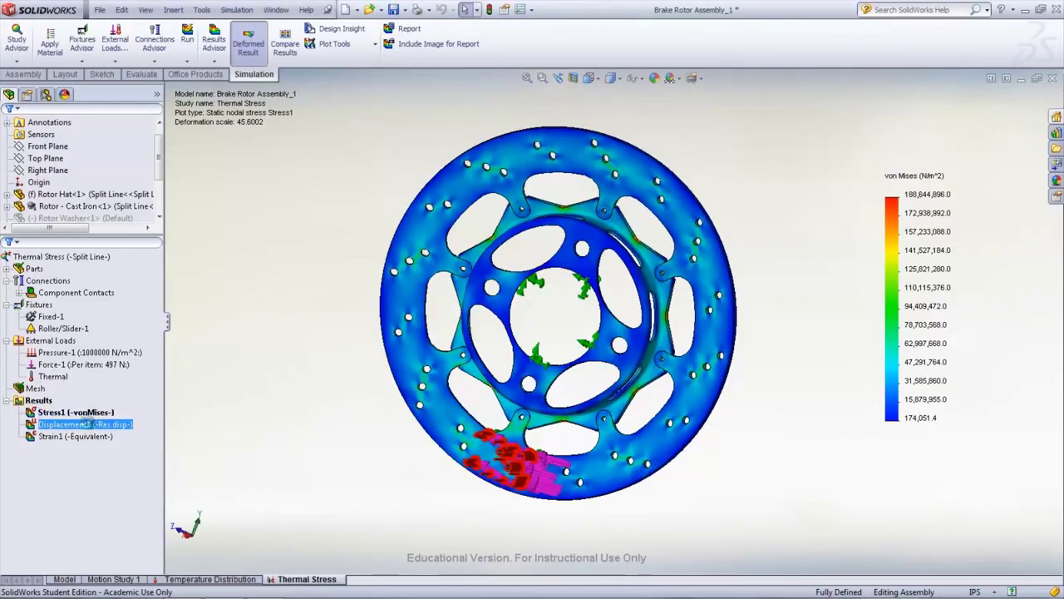
Display the Displacement1 URES plot, peaking at 0.5364 mm on the outer rim
double_click(87, 424)
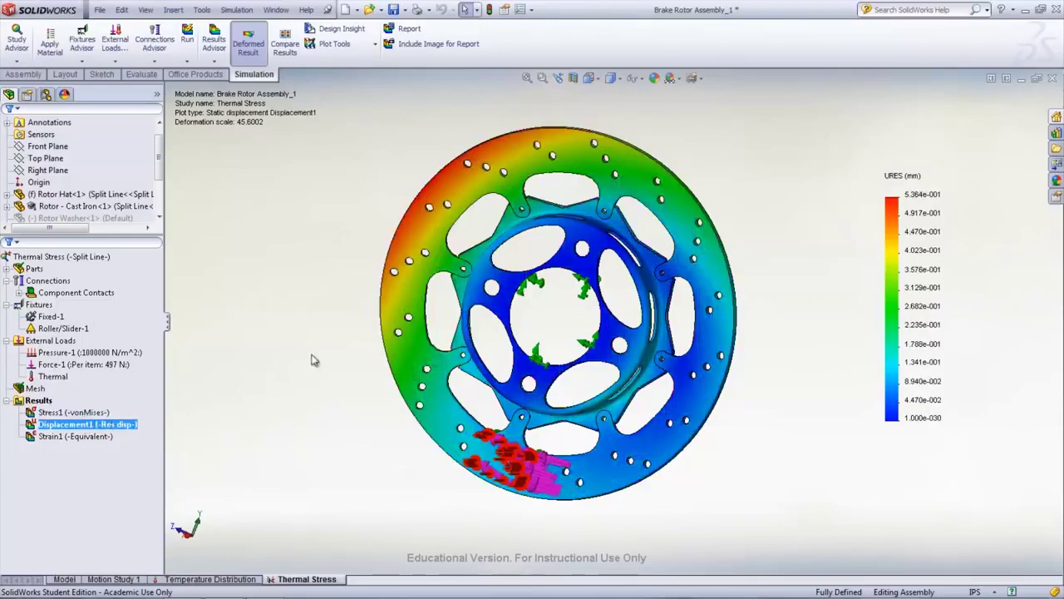